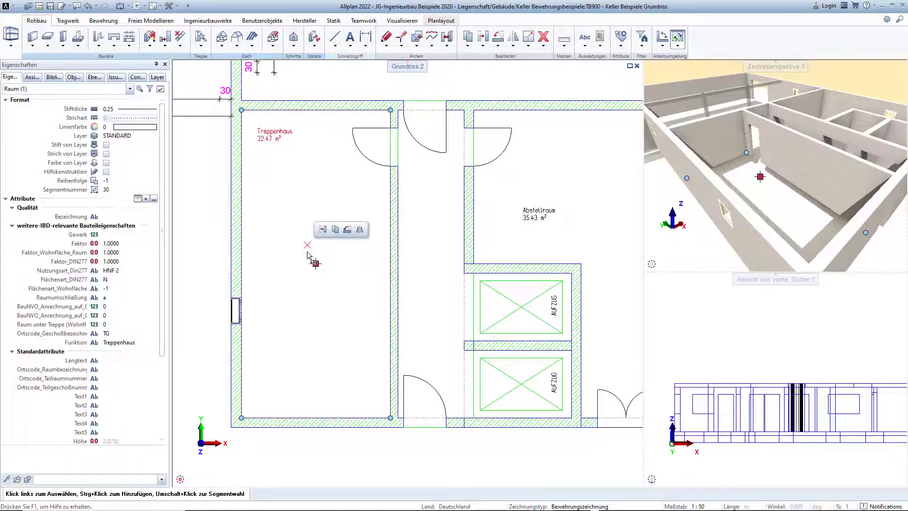
Step: Start the Treppenmodellierer from the Treppe dropdown in the Rohbau ribbon
{"action": "left_click", "coordinate": [201, 39]}
{"action": "left_click", "coordinate": [210, 78]}
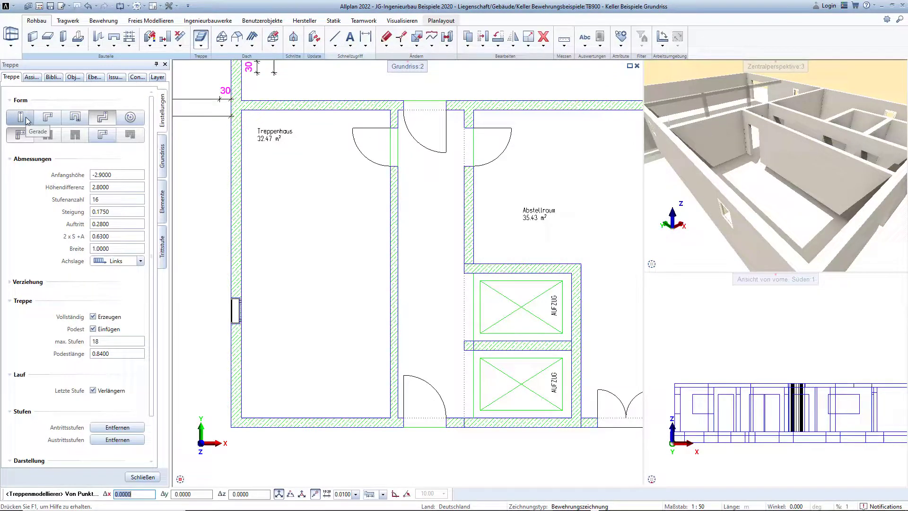
Step: Choose the polygonal stair form with the axis set to Mittig
{"action": "left_click", "coordinate": [105, 117]}
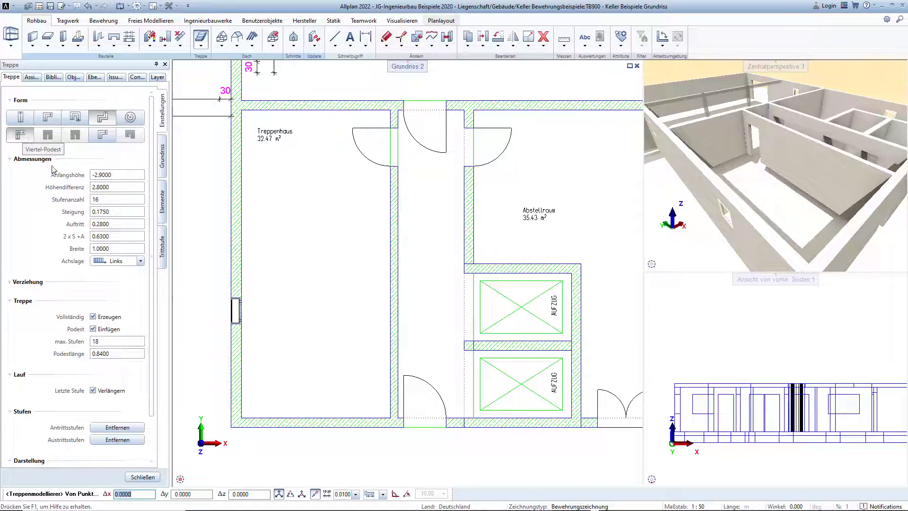
{"action": "left_click", "coordinate": [140, 261]}
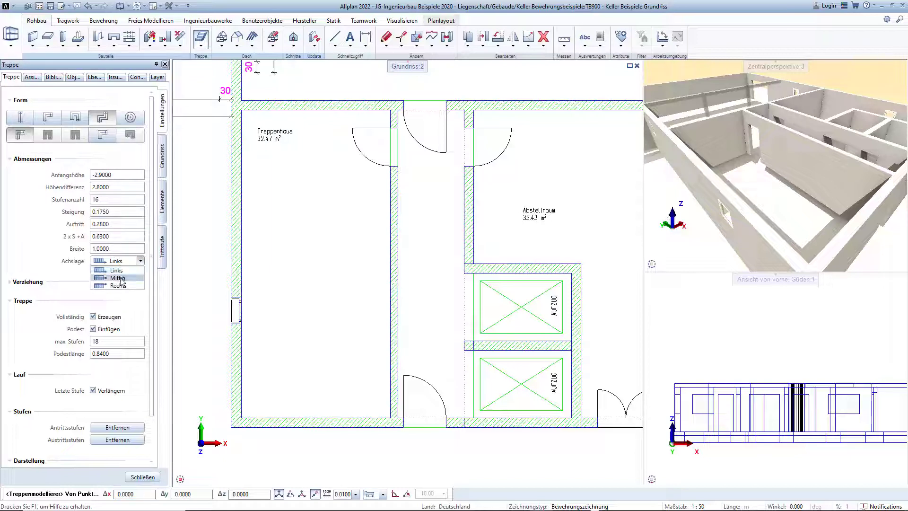
{"action": "left_click", "coordinate": [119, 277]}
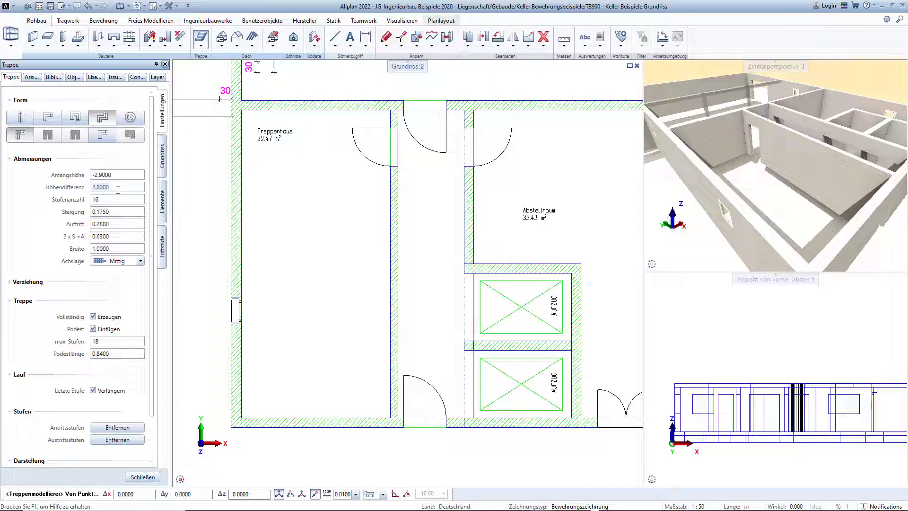
Step: Enter a height difference of 3.2000 and 18 steps
{"action": "type", "text": "3.2000"}
{"action": "double_click", "coordinate": [116, 200]}
{"action": "type", "text": "18"}
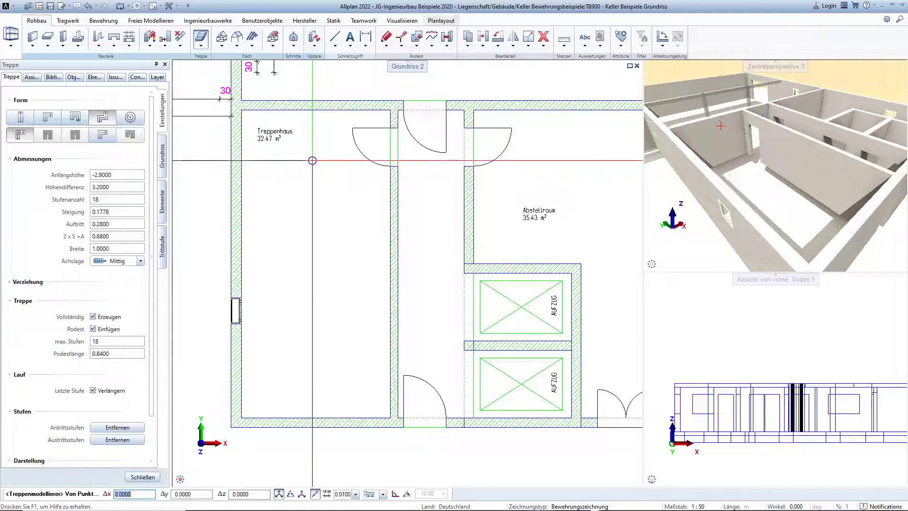
Step: Place a straight stair run down the Treppenhaus, then exit the stair tool
{"action": "left_click", "coordinate": [313, 167]}
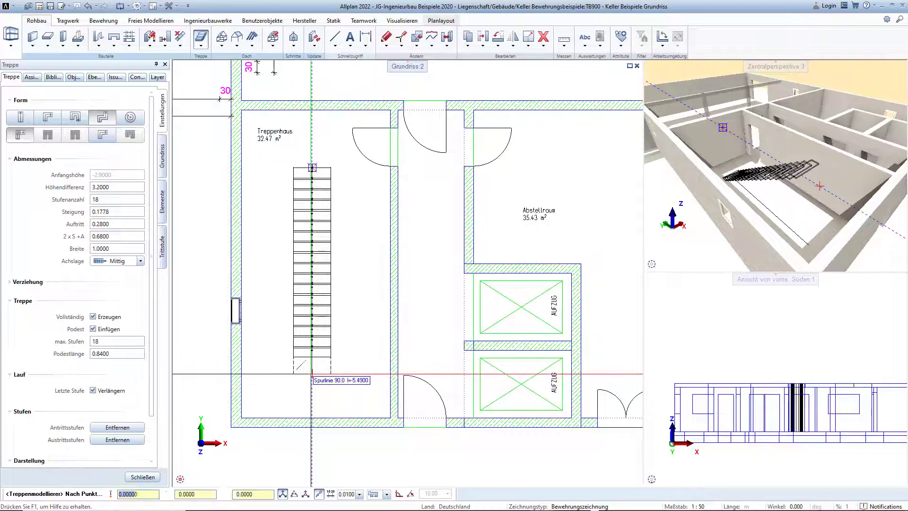
{"action": "left_click", "coordinate": [312, 374]}
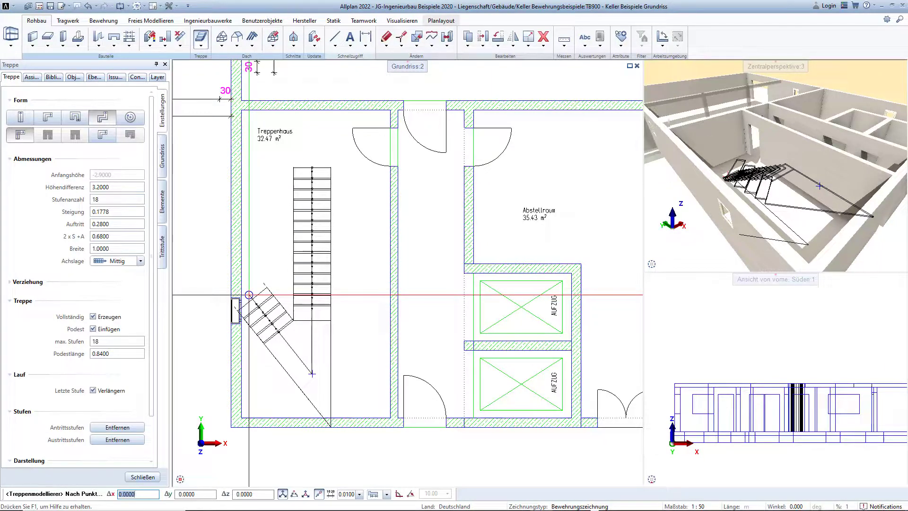
{"action": "key", "text": "Escape"}
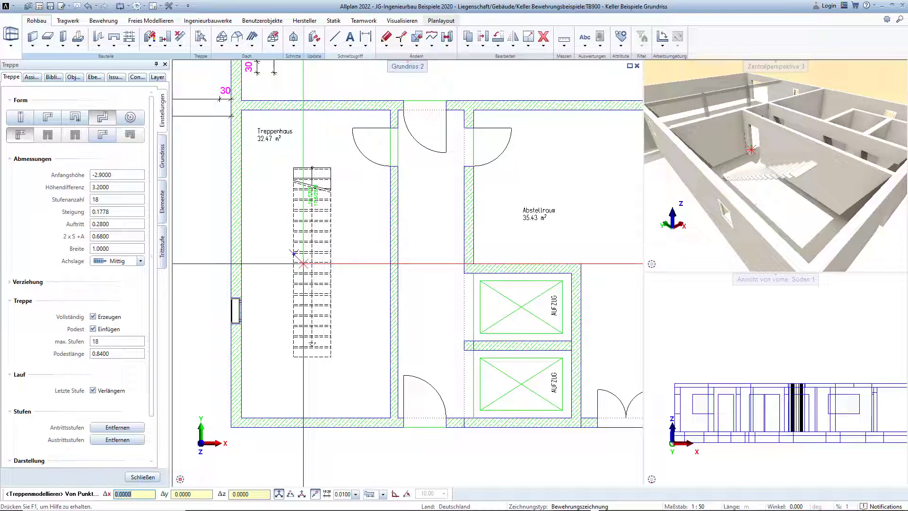
{"action": "key", "text": "Escape"}
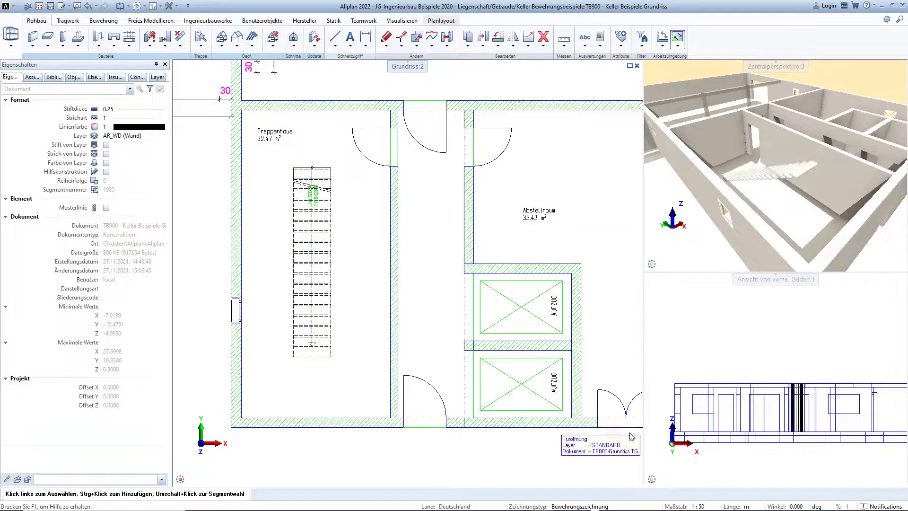
Step: Show the lower view in Isometrie Südwesten, zoom in, and reopen the stair for editing
{"action": "left_click", "coordinate": [653, 469]}
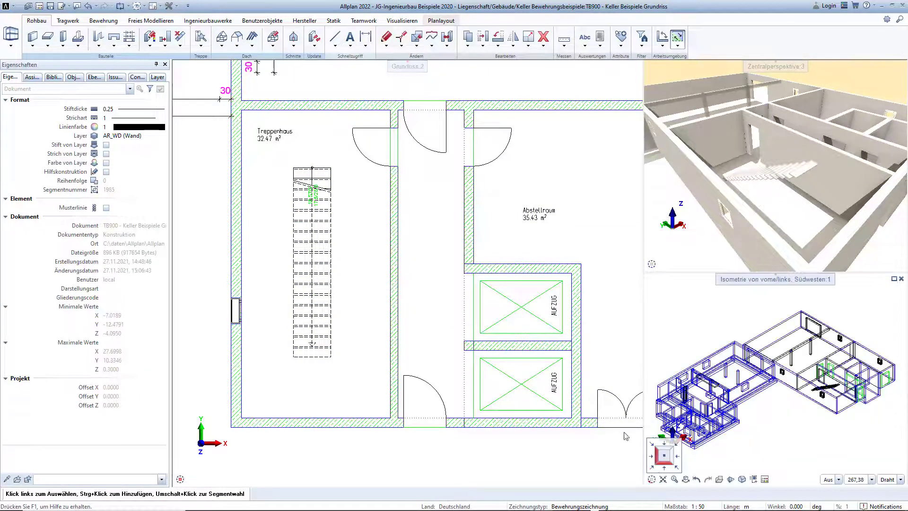
{"action": "scroll", "coordinate": [817, 373], "scroll_direction": "up", "scroll_amount": 3}
{"action": "scroll", "coordinate": [817, 373], "scroll_direction": "up", "scroll_amount": 2}
{"action": "scroll", "coordinate": [817, 373], "scroll_direction": "up", "scroll_amount": 2}
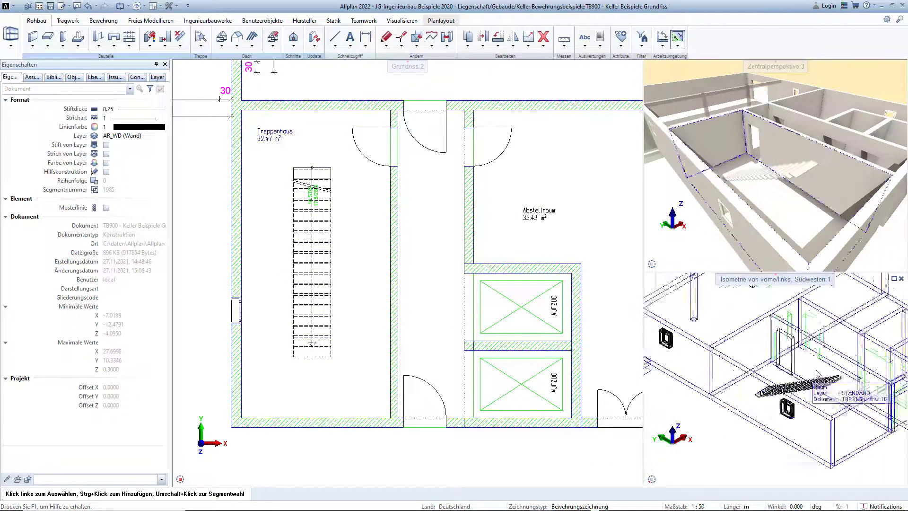
{"action": "scroll", "coordinate": [817, 374], "scroll_direction": "up", "scroll_amount": 3}
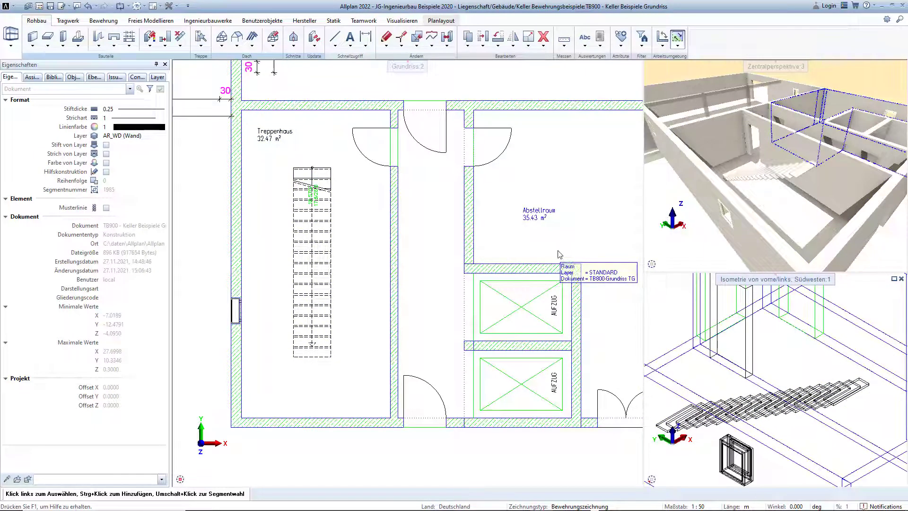
{"action": "double_click", "coordinate": [310, 268]}
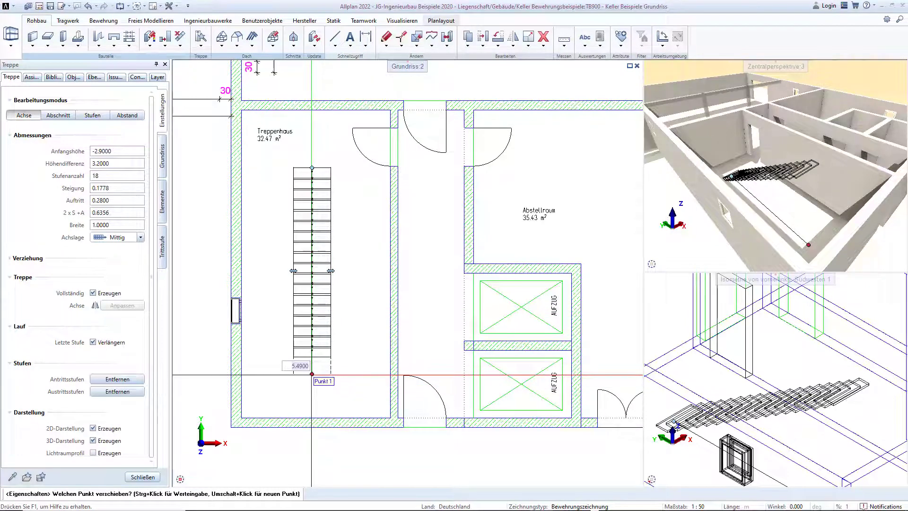
Step: Move the stair's bottom end point down to snap onto the wall edge
{"action": "left_click", "coordinate": [311, 374]}
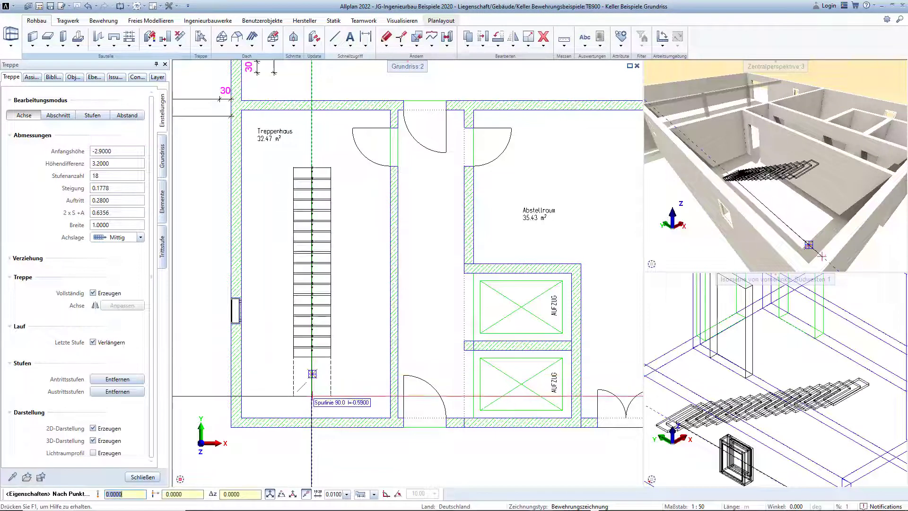
{"action": "left_click", "coordinate": [311, 400]}
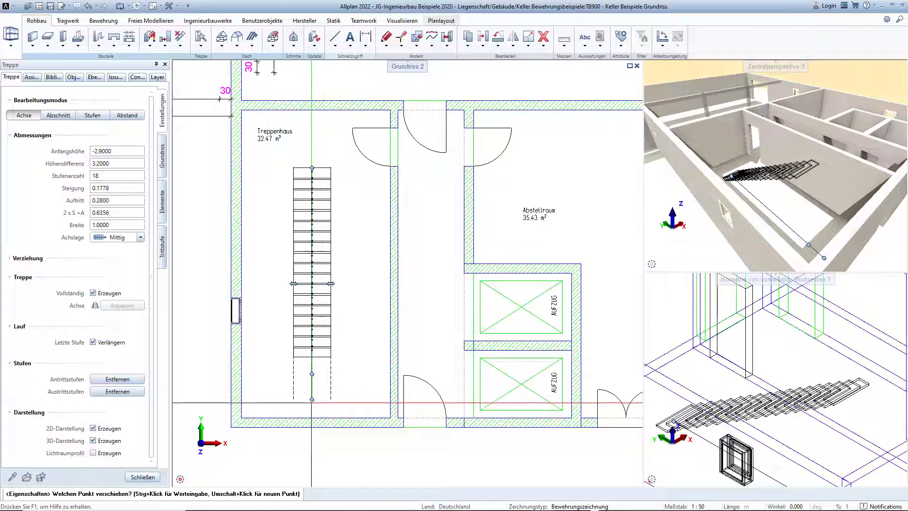
{"action": "left_click", "coordinate": [312, 399]}
{"action": "left_click", "coordinate": [312, 416]}
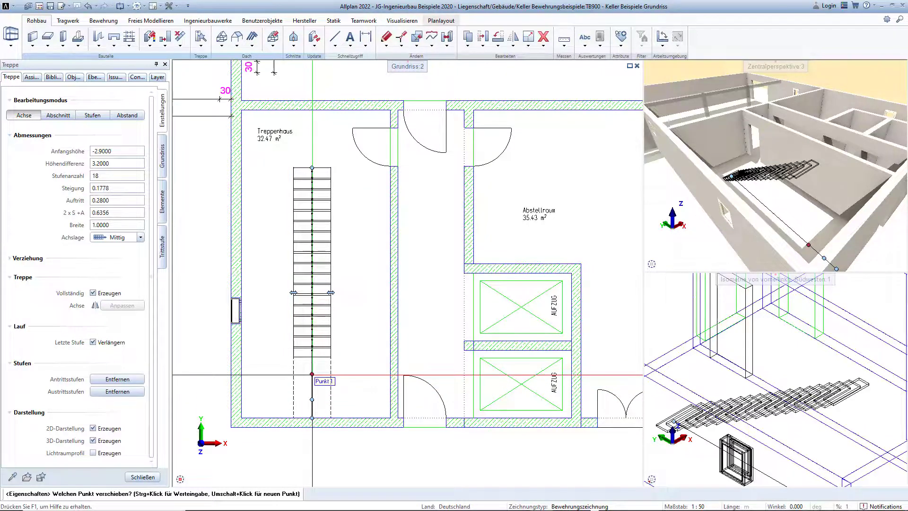
Step: Move the stair's first axis point up near the top of the Treppenhaus
{"action": "left_click", "coordinate": [312, 374]}
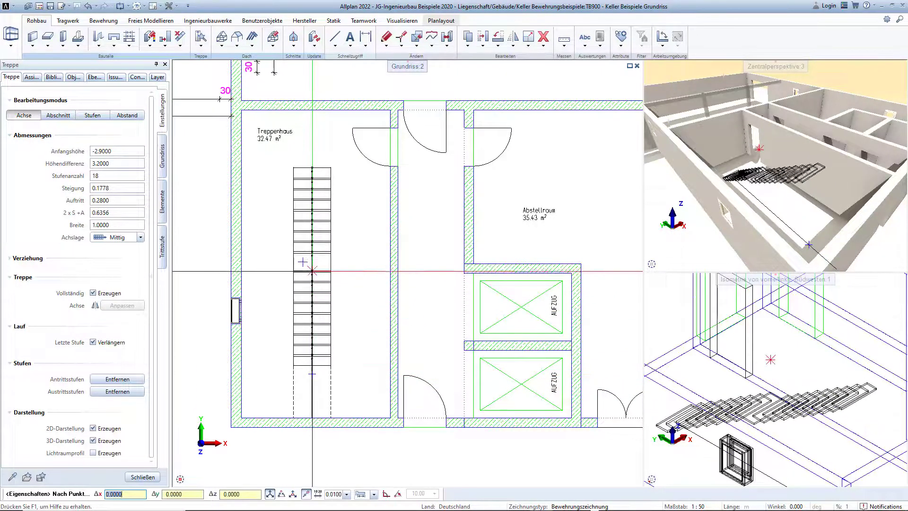
{"action": "scroll", "coordinate": [312, 271], "scroll_direction": "up", "scroll_amount": 2}
{"action": "scroll", "coordinate": [310, 266], "scroll_direction": "up", "scroll_amount": 2}
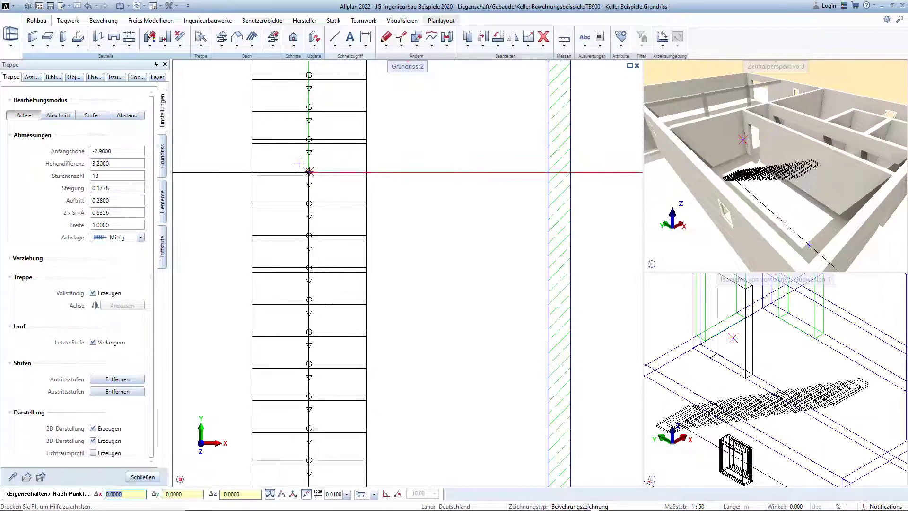
{"action": "left_click", "coordinate": [309, 172]}
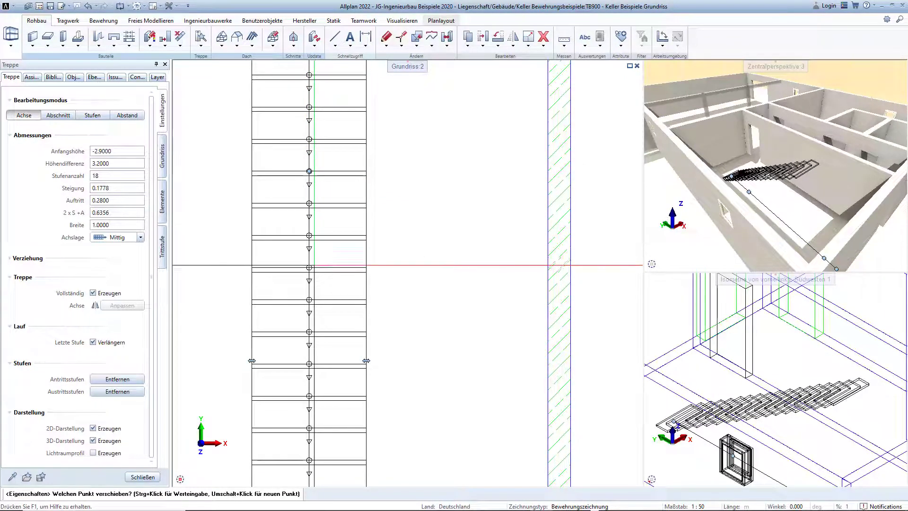
{"action": "scroll", "coordinate": [302, 369], "scroll_direction": "down", "scroll_amount": 2}
{"action": "scroll", "coordinate": [289, 388], "scroll_direction": "down", "scroll_amount": 2}
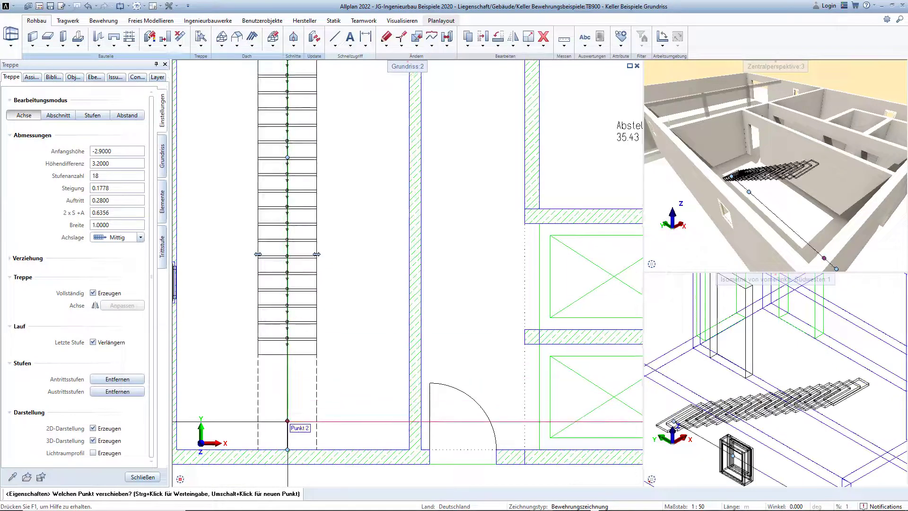
Step: Reposition the lower axis point and axis point 2 along the flight
{"action": "left_click", "coordinate": [287, 421]}
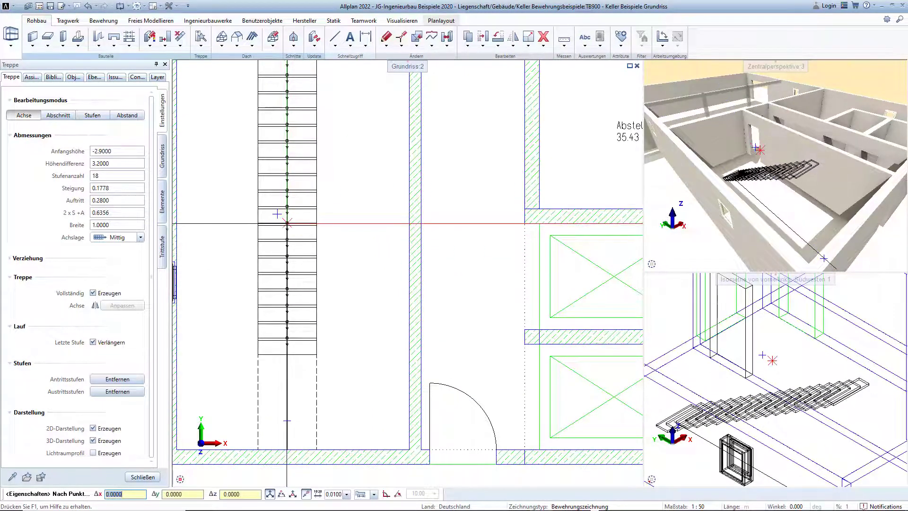
{"action": "middle_click_drag", "start_coordinate": [287, 207], "coordinate": [291, 258]}
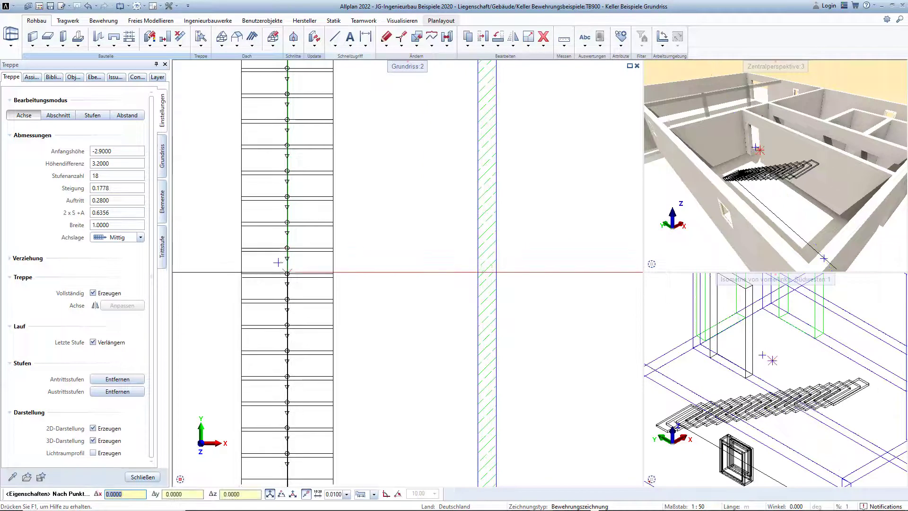
{"action": "left_click", "coordinate": [287, 248]}
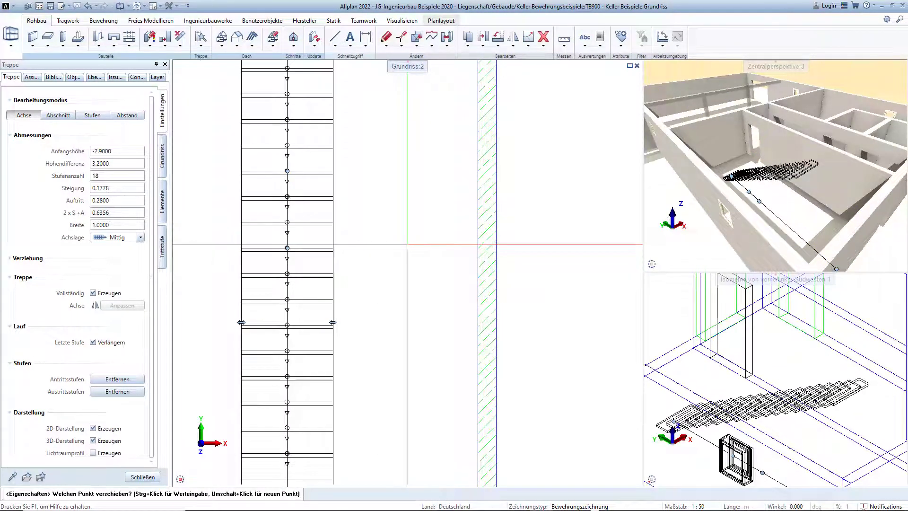
{"action": "scroll", "coordinate": [407, 244], "scroll_direction": "down", "scroll_amount": 2}
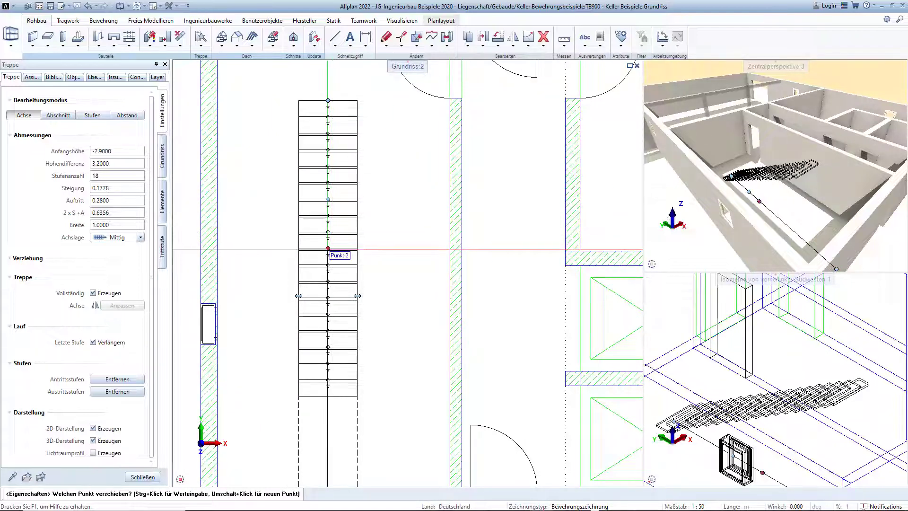
{"action": "left_click", "coordinate": [328, 249]}
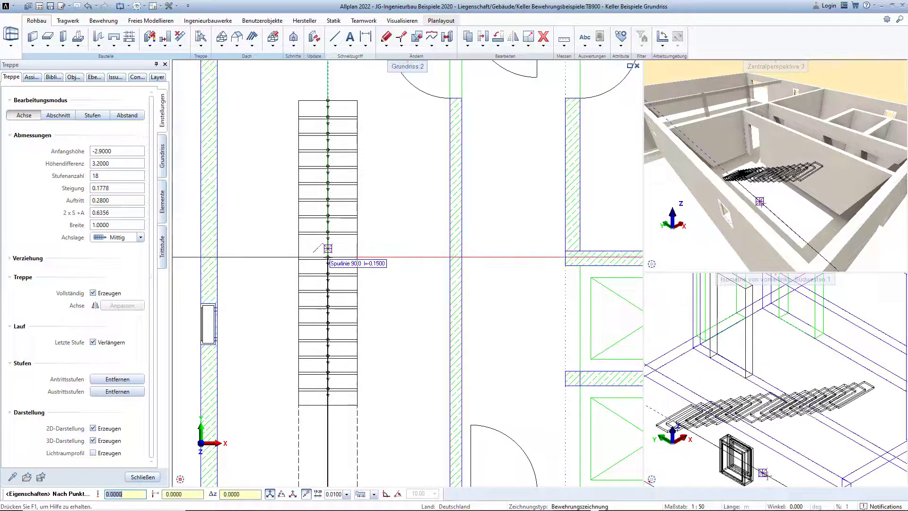
{"action": "left_click", "coordinate": [328, 264]}
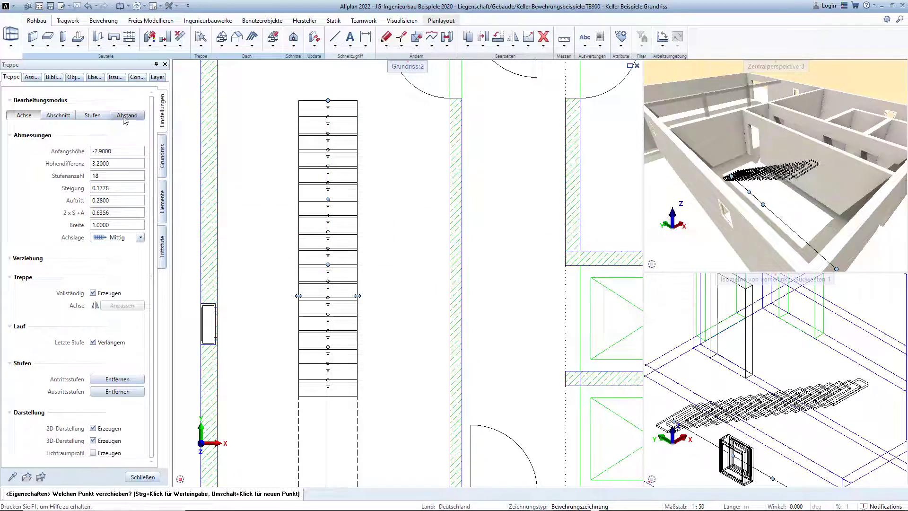
Step: In Abschnitt mode, test landings and finally make the middle #2 section a Podest
{"action": "left_click", "coordinate": [58, 121]}
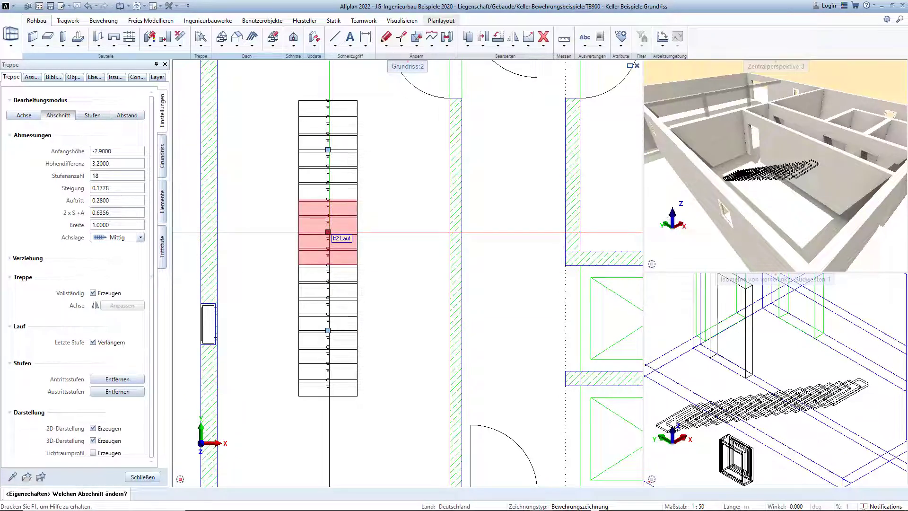
{"action": "left_click", "coordinate": [327, 231]}
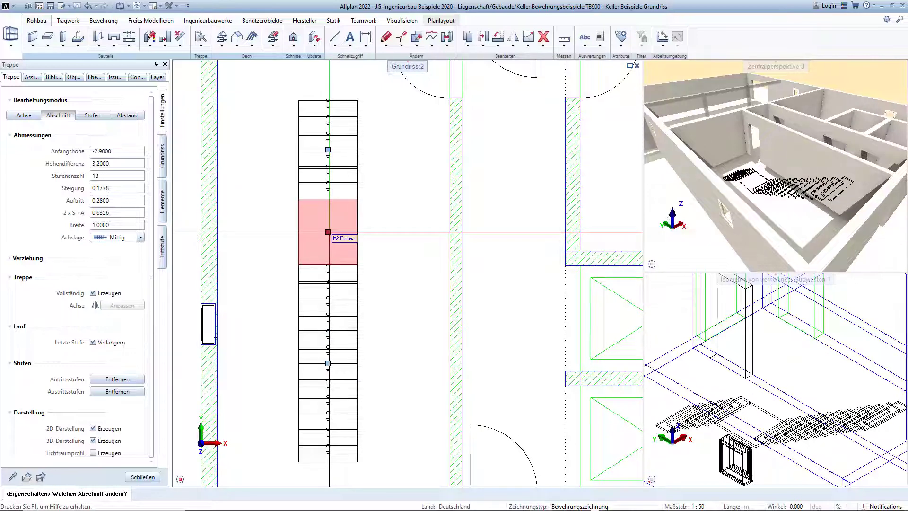
{"action": "left_click", "coordinate": [328, 232]}
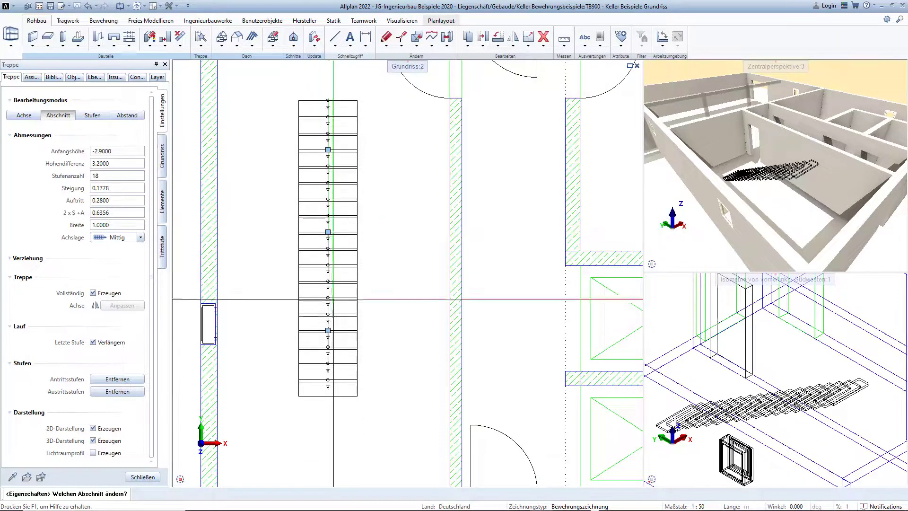
{"action": "left_click", "coordinate": [327, 333]}
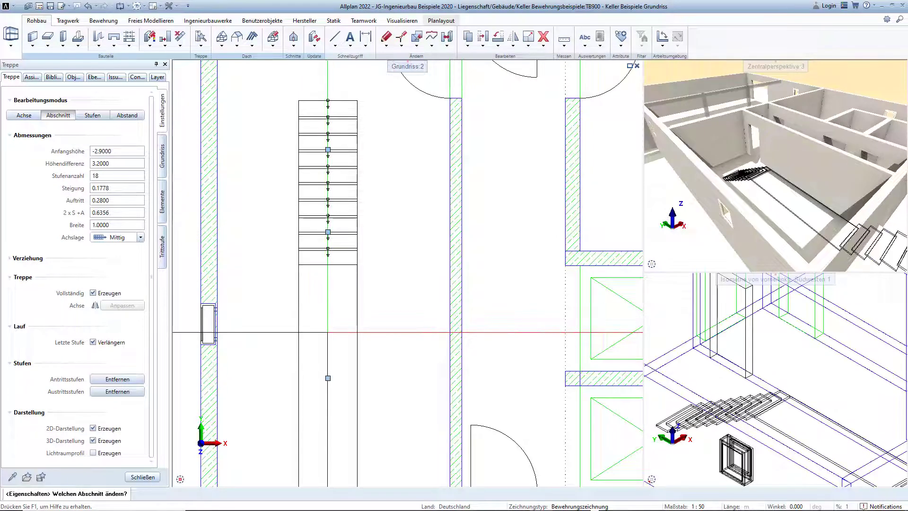
{"action": "left_click", "coordinate": [328, 378]}
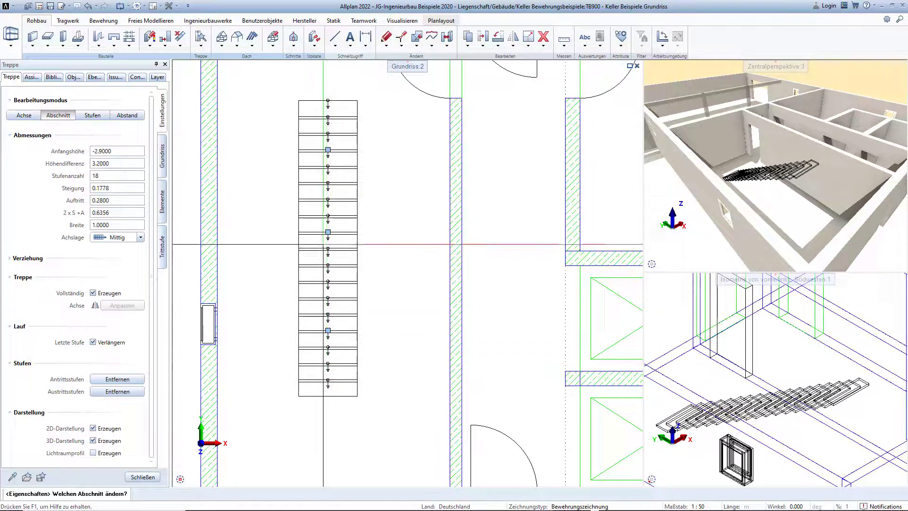
{"action": "left_click", "coordinate": [328, 232]}
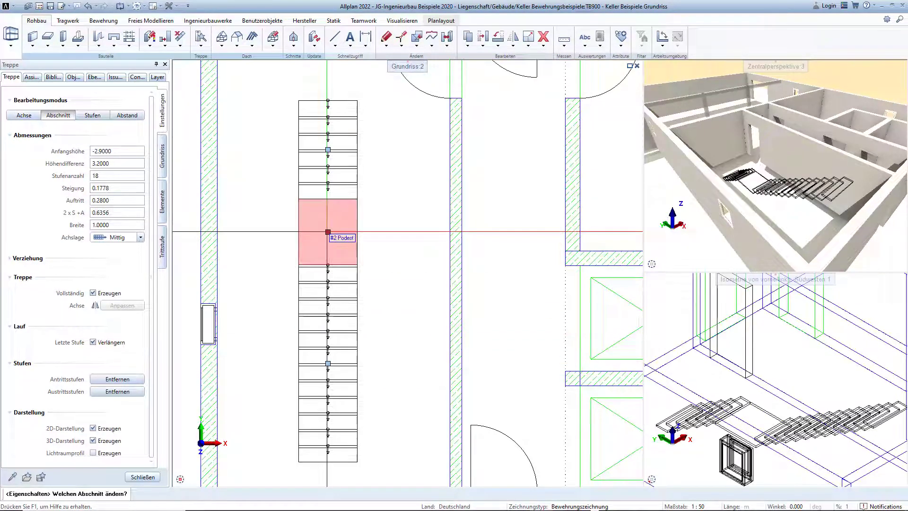